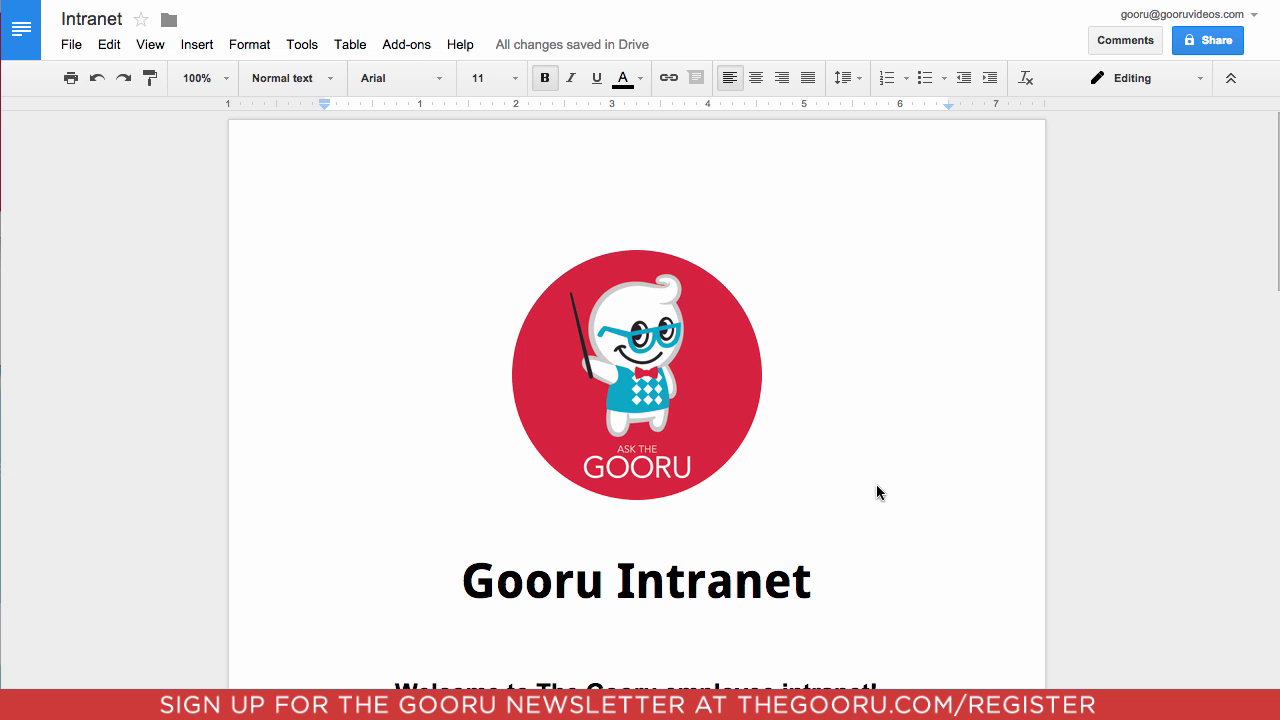
Read through the Intranet document from its logo and welcome heading down to the Important Docs table.
scroll(876, 485, down, 5)
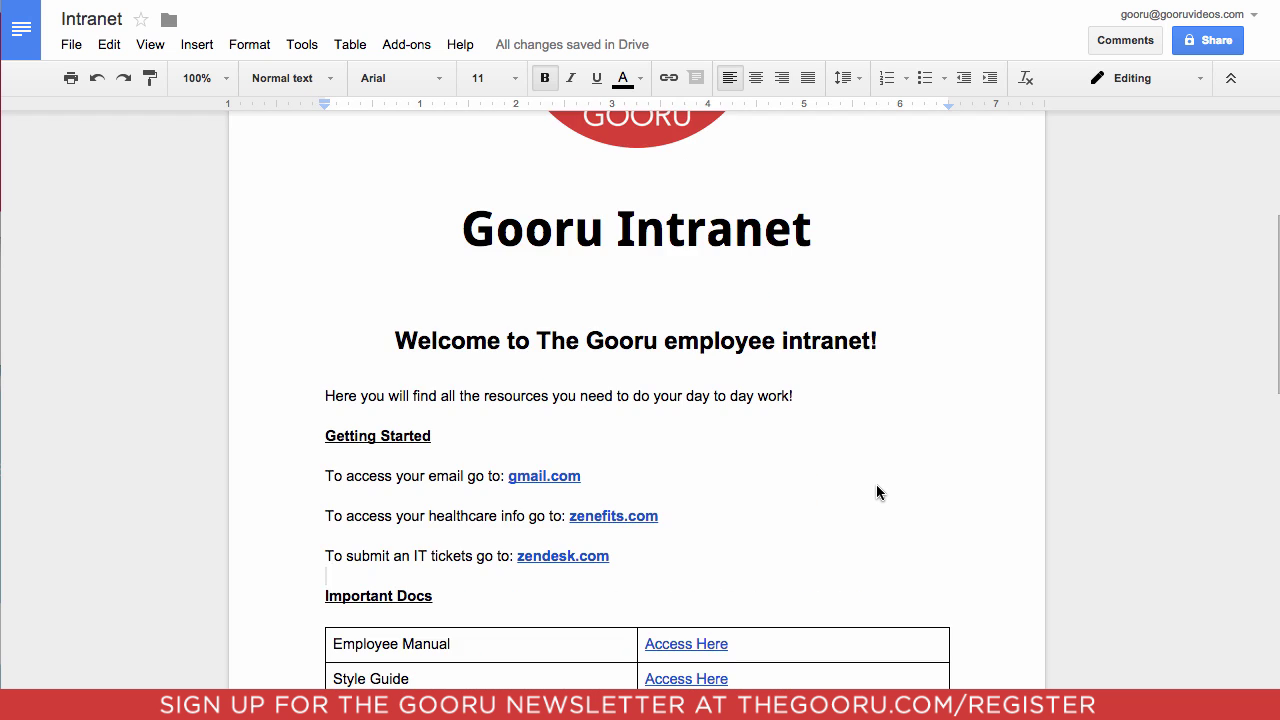
scroll(876, 484, up, 2)
scroll(876, 484, down, 6)
scroll(876, 484, up, 1)
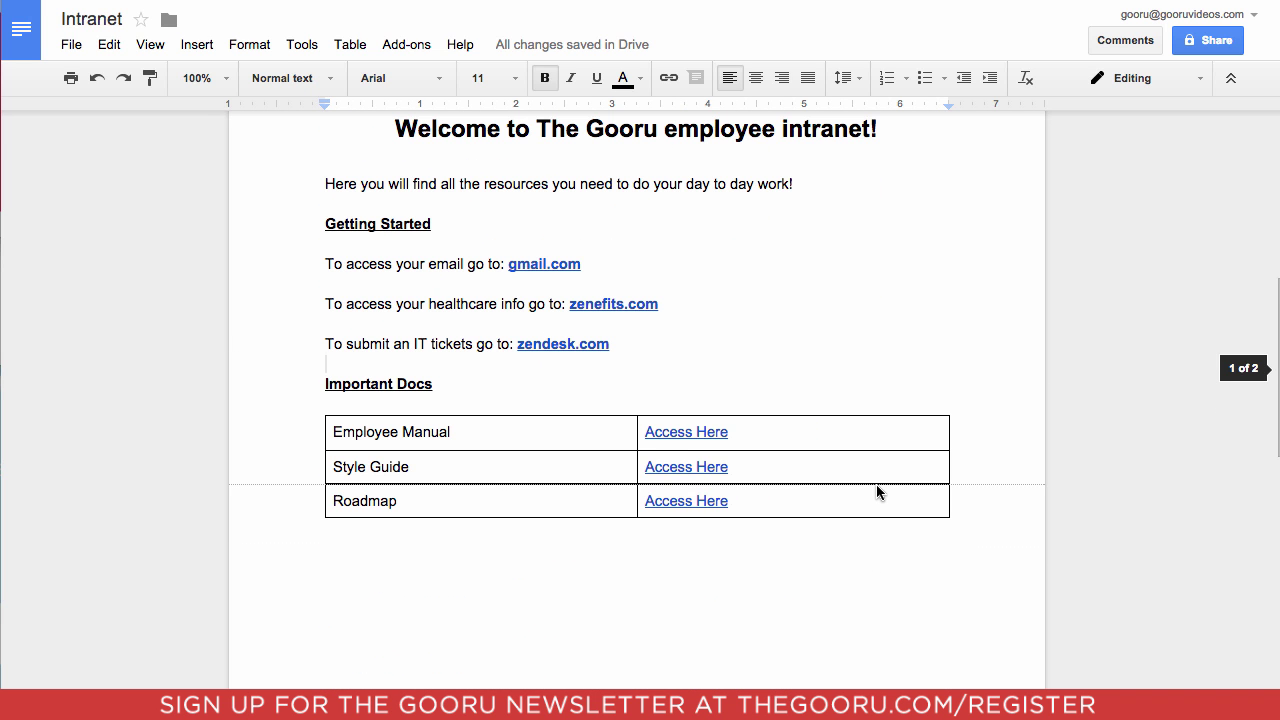
scroll(619, 352, up, 1)
scroll(619, 352, up, 6)
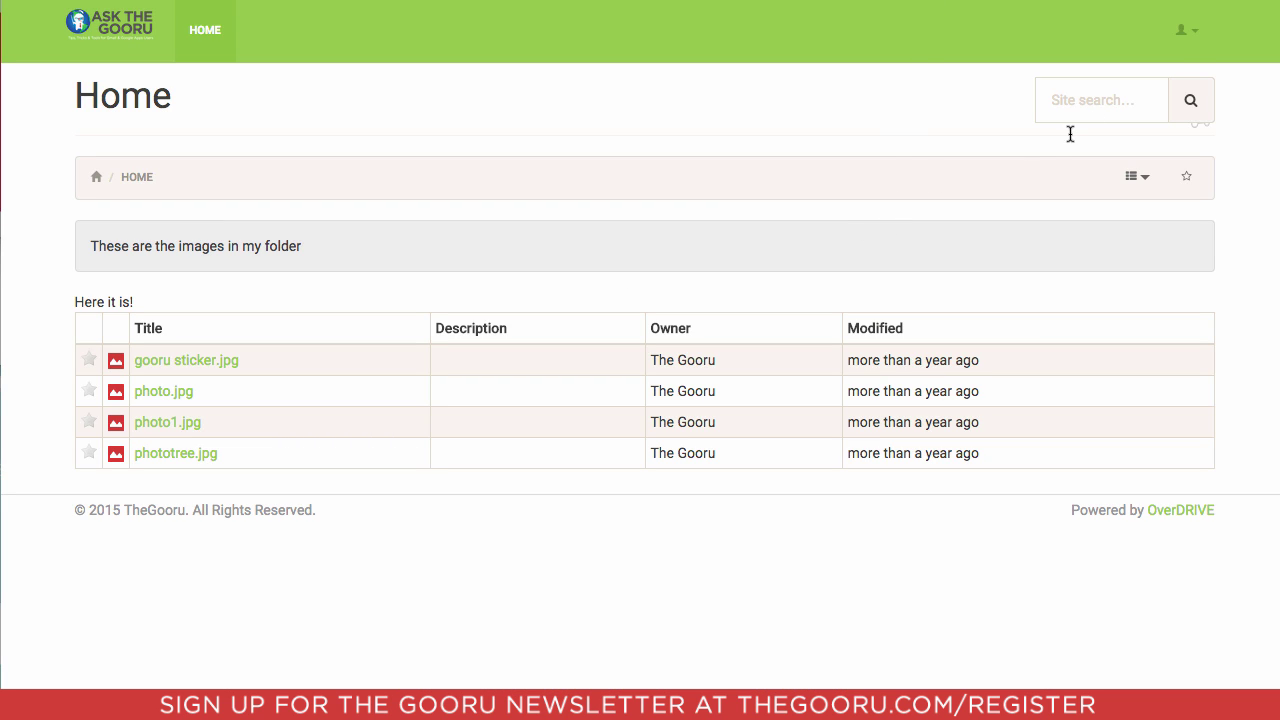
Switch to the intranet site and set the embedded content type to Google Drive in the Home page's settings.
click(1185, 40)
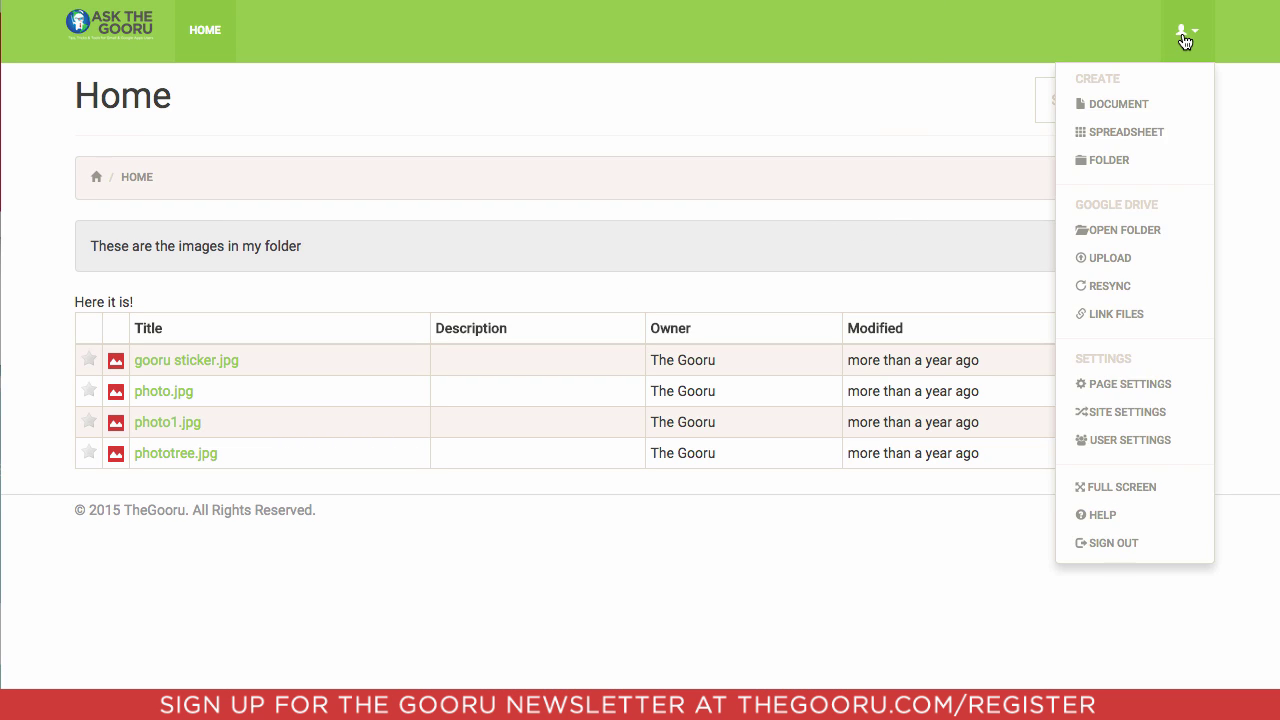
click(1163, 388)
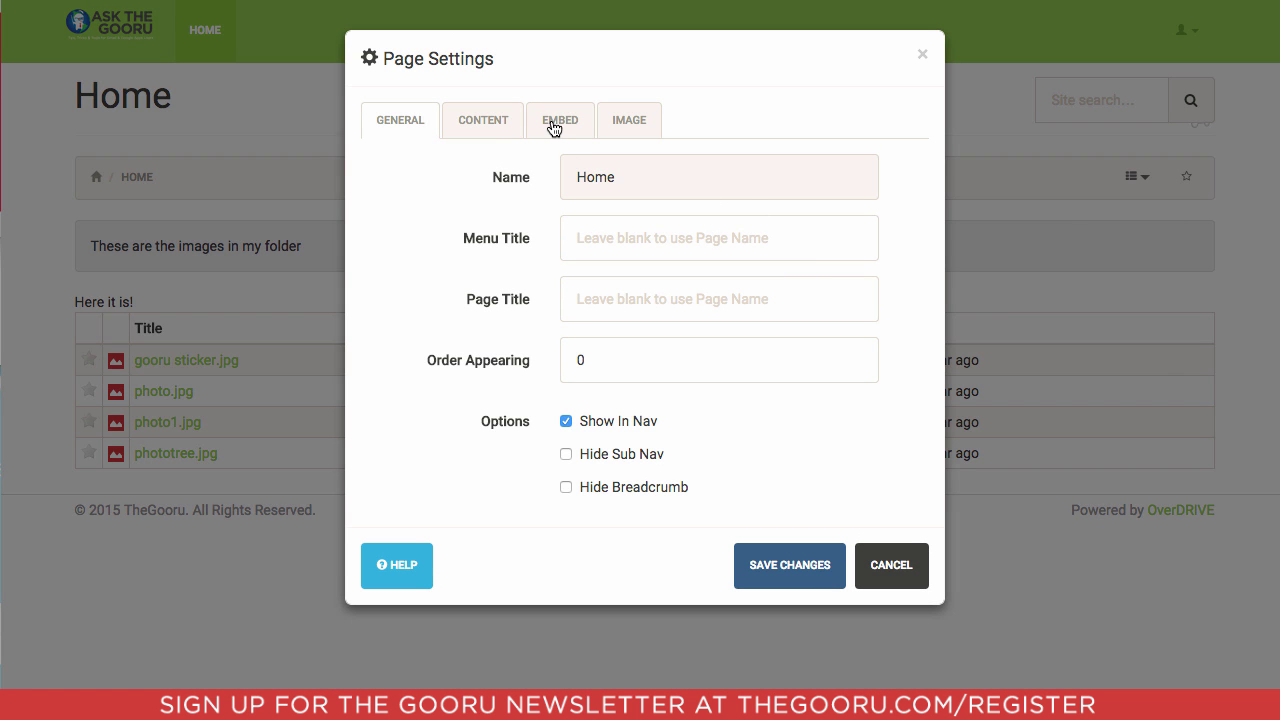
click(554, 126)
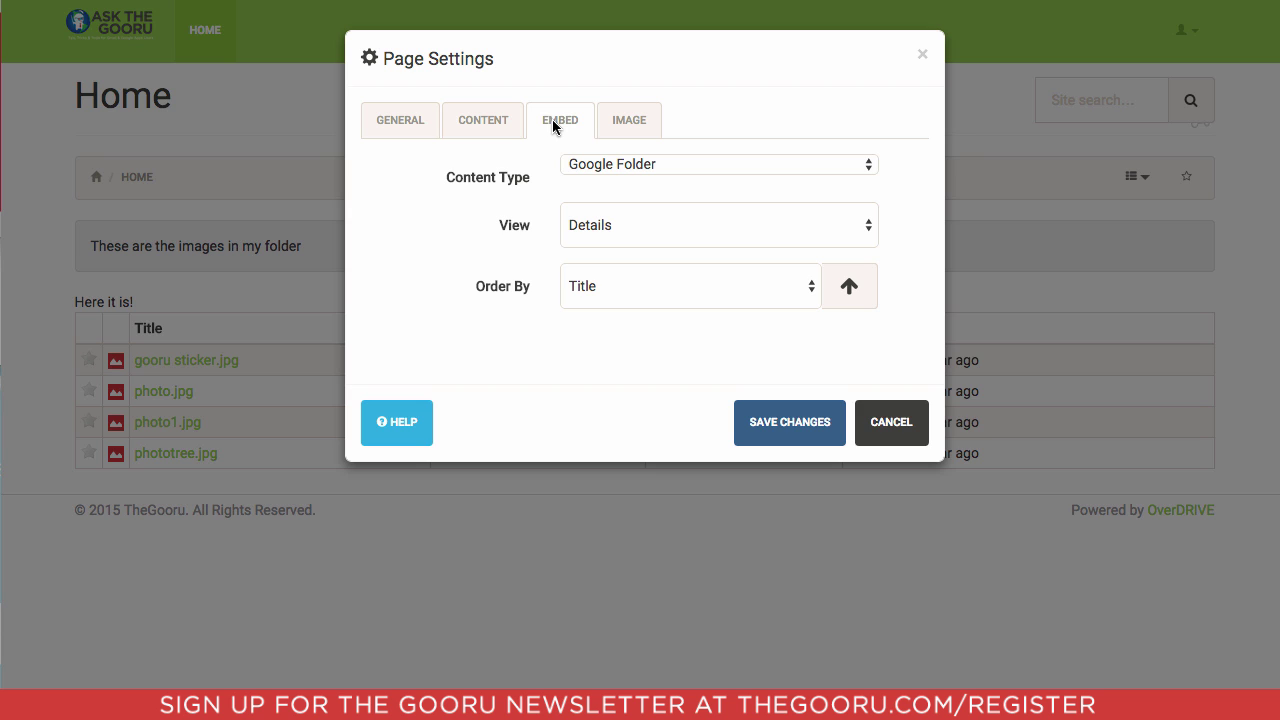
click(597, 168)
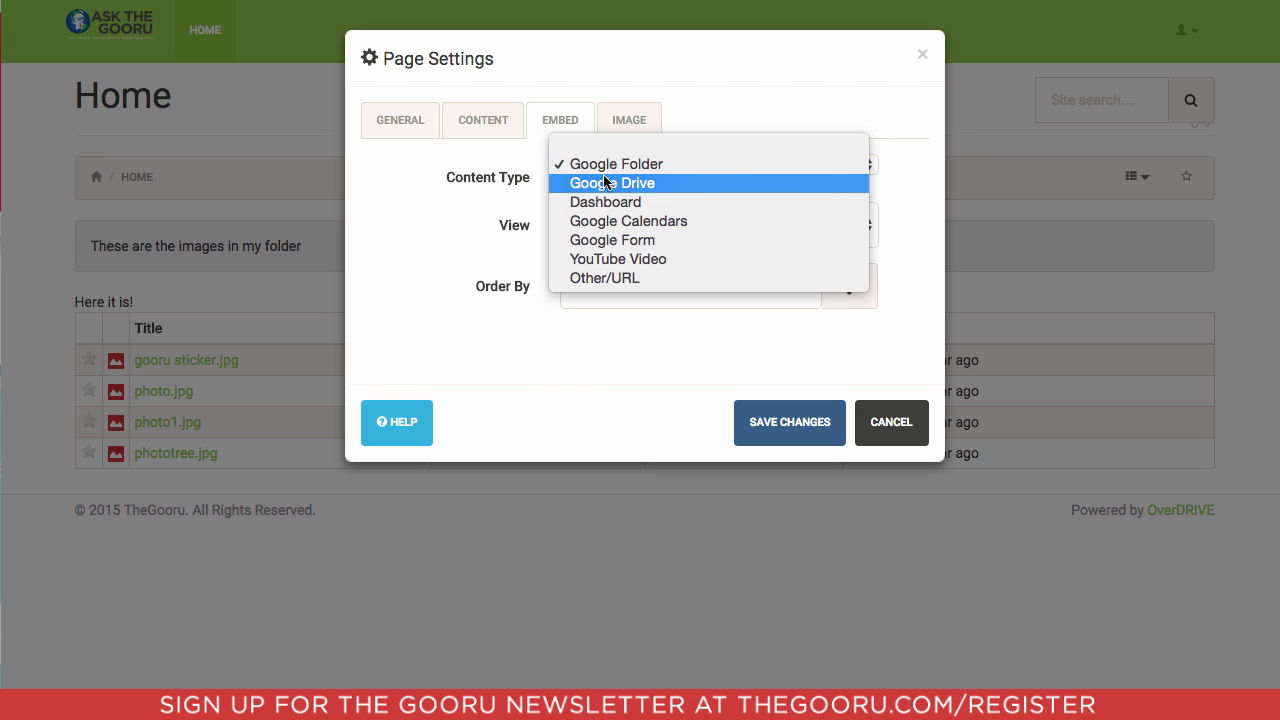
click(603, 180)
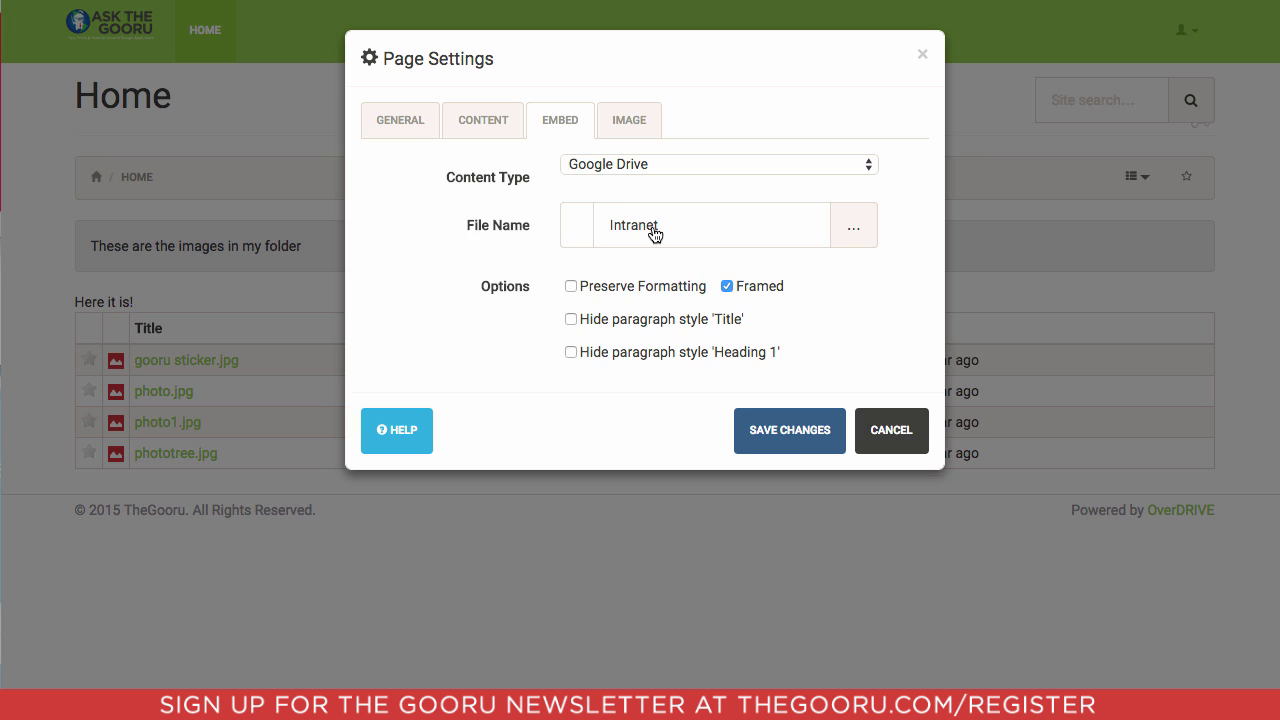
Choose the Intranet document from Google Drive as the embedded file, enable Preserve Formatting and save the changes.
click(838, 236)
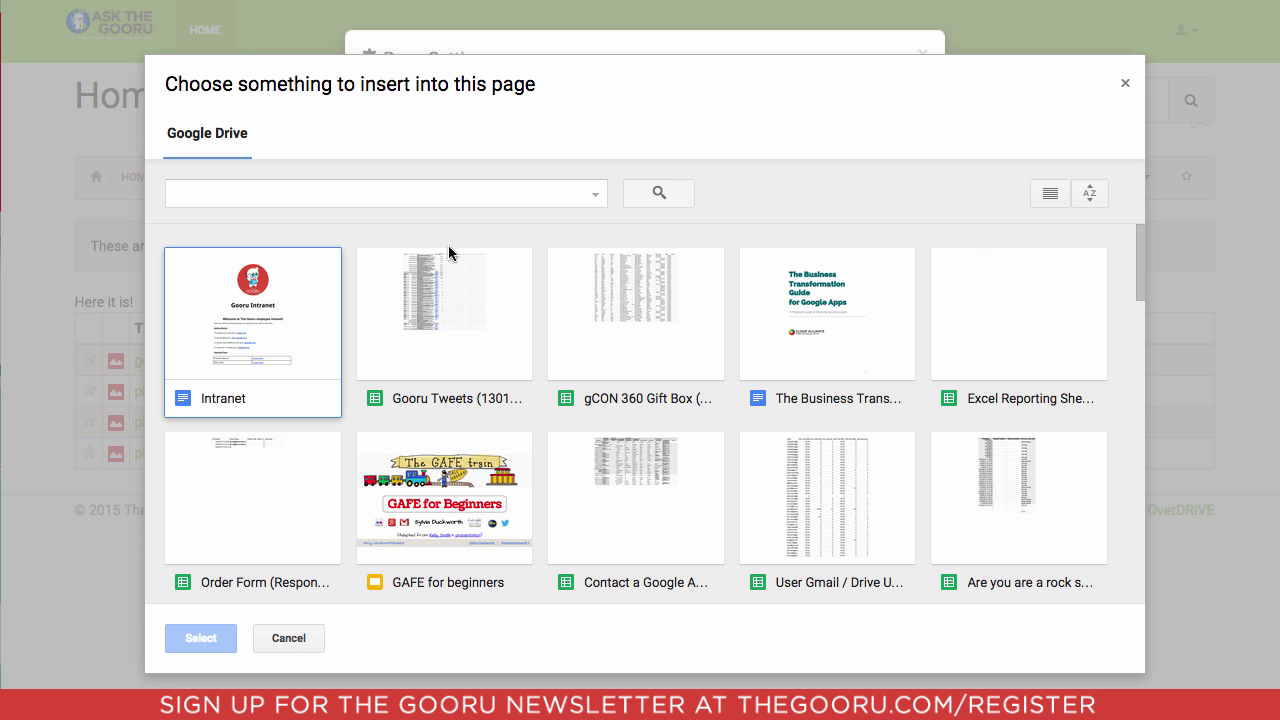
click(270, 338)
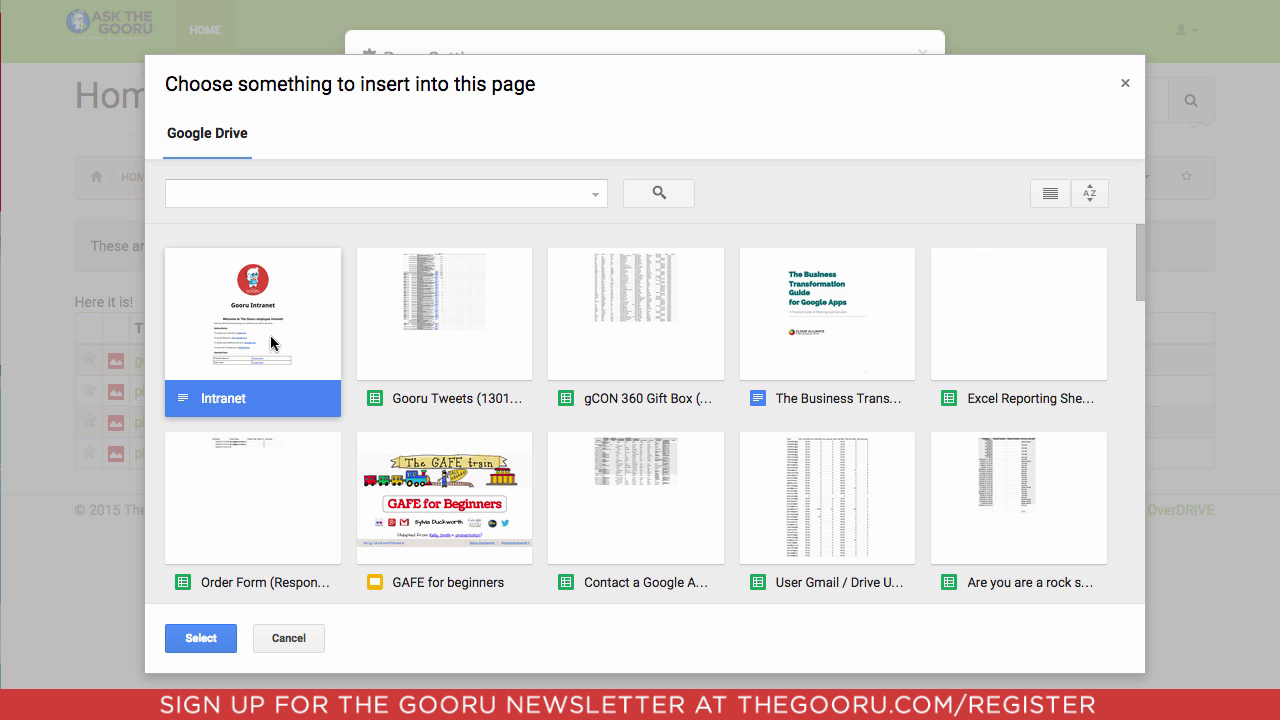
click(218, 645)
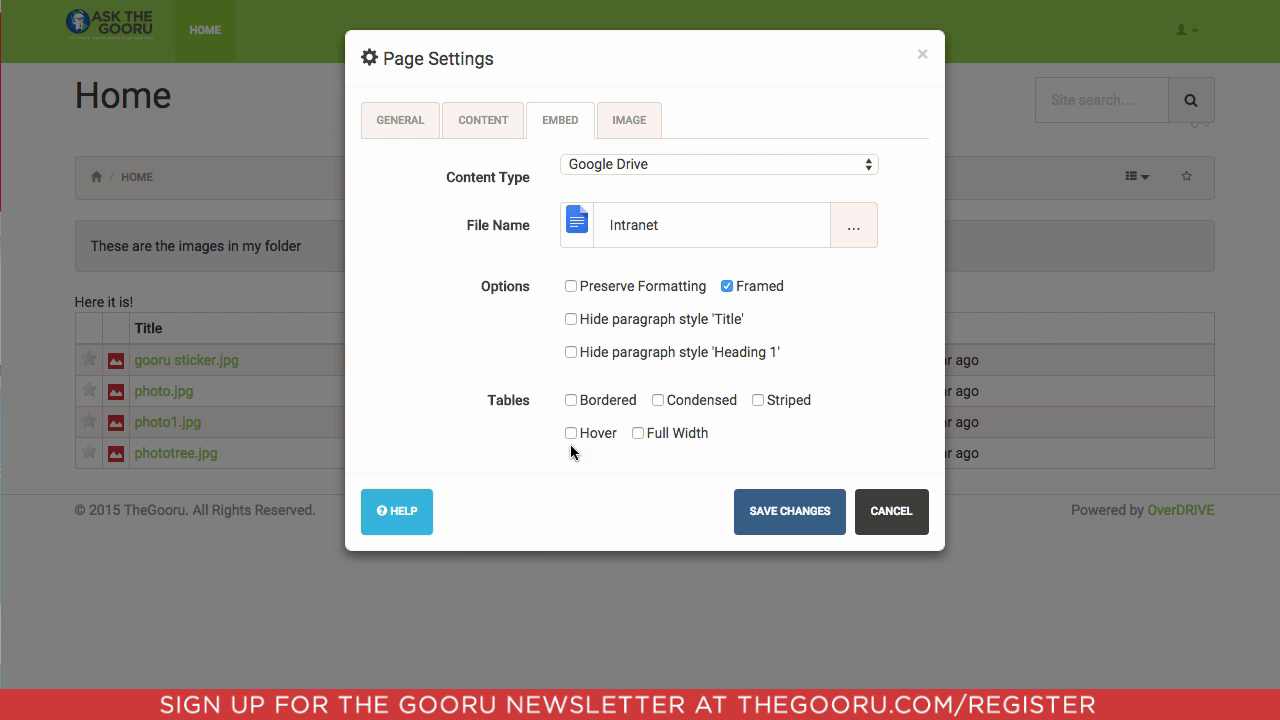
click(571, 287)
click(764, 515)
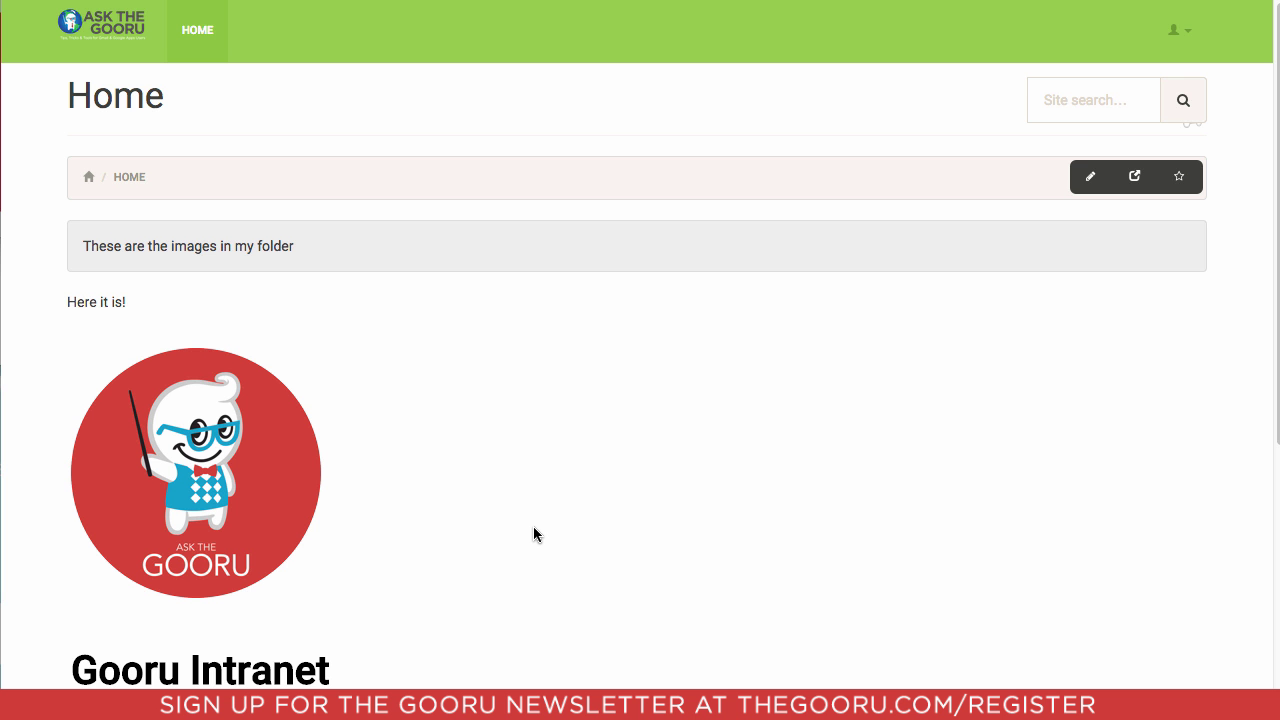
Edit the embedded Intranet document within the Home page and center the email, healthcare and IT ticket lines under Getting Started.
scroll(533, 523, down, 2)
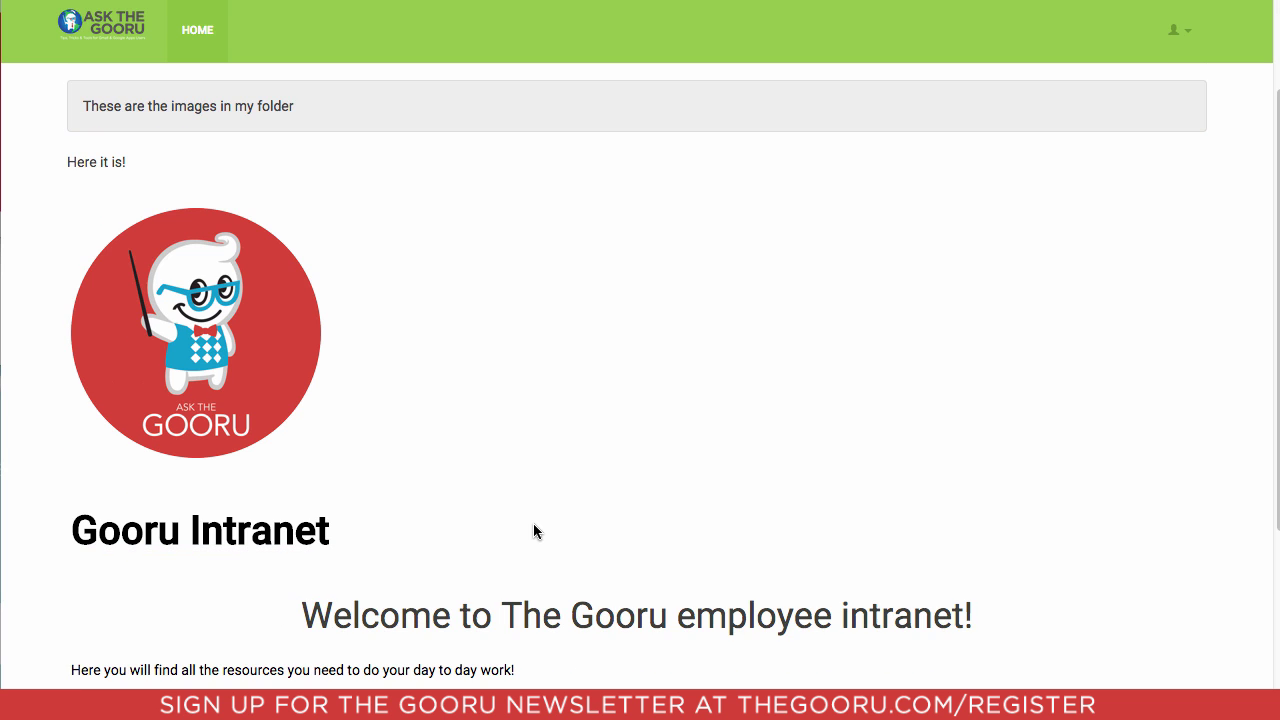
scroll(533, 523, up, 2)
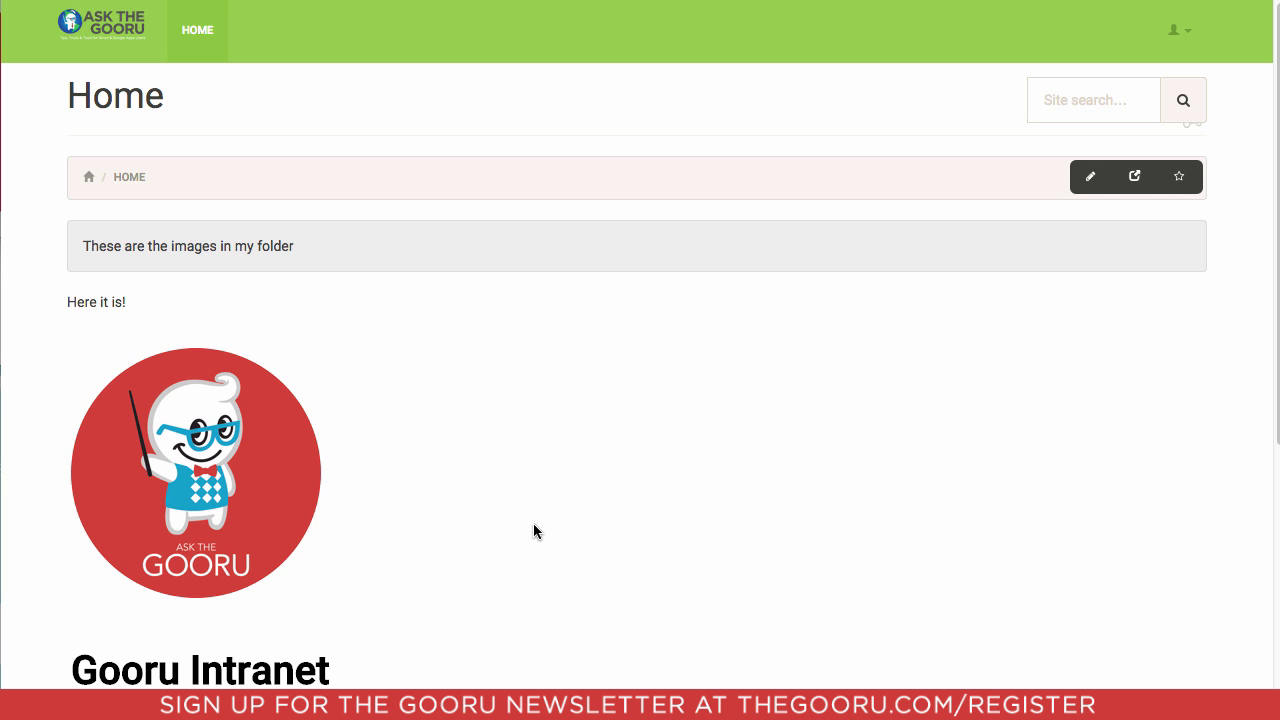
scroll(534, 524, down, 5)
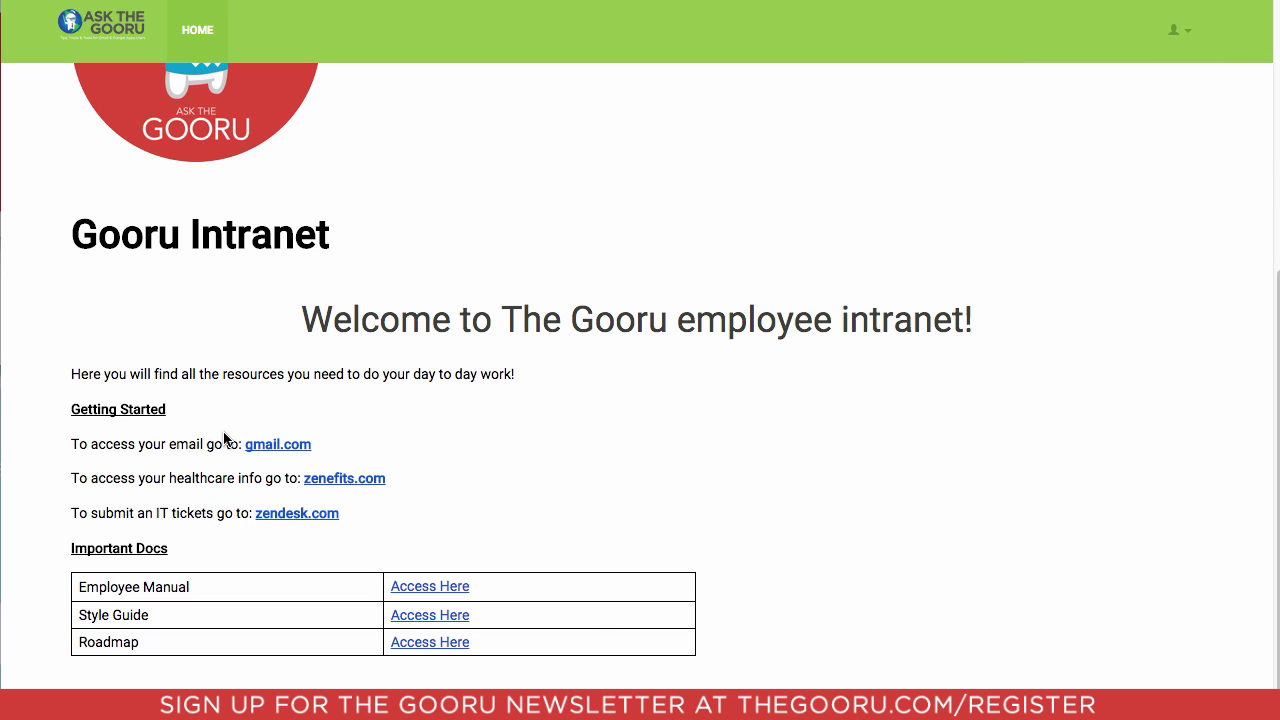
scroll(294, 420, up, 5)
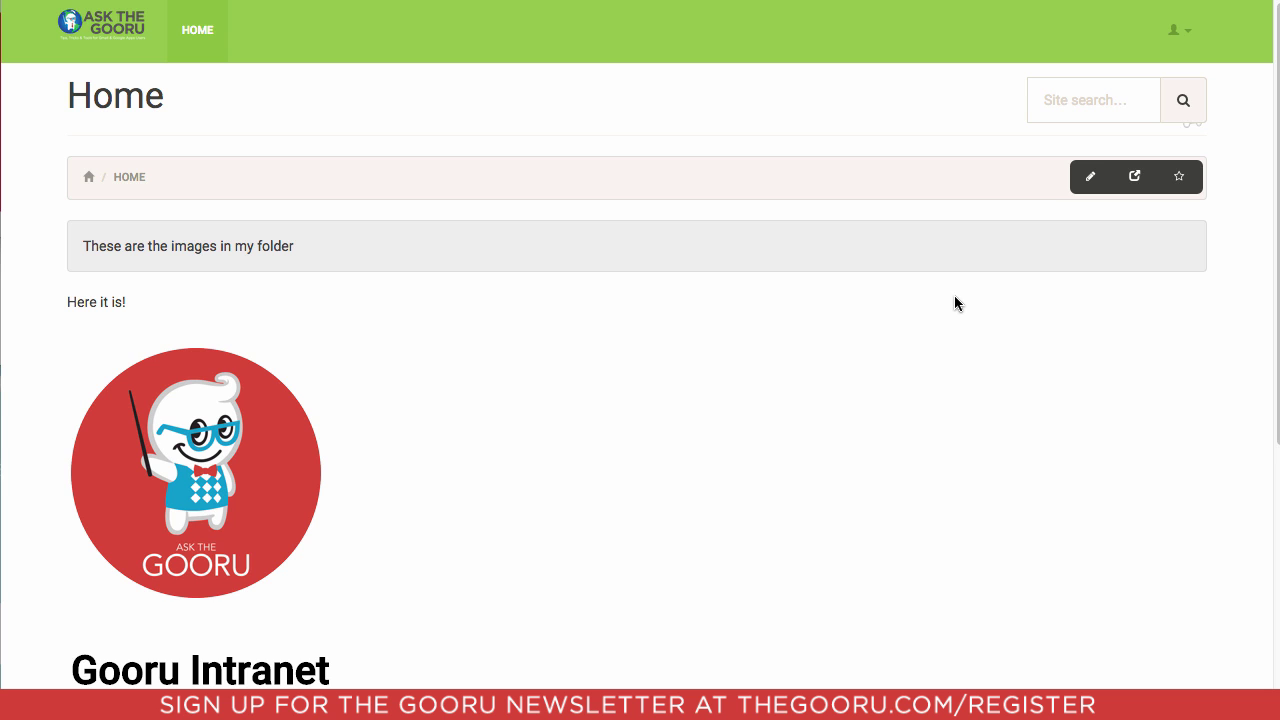
click(1083, 179)
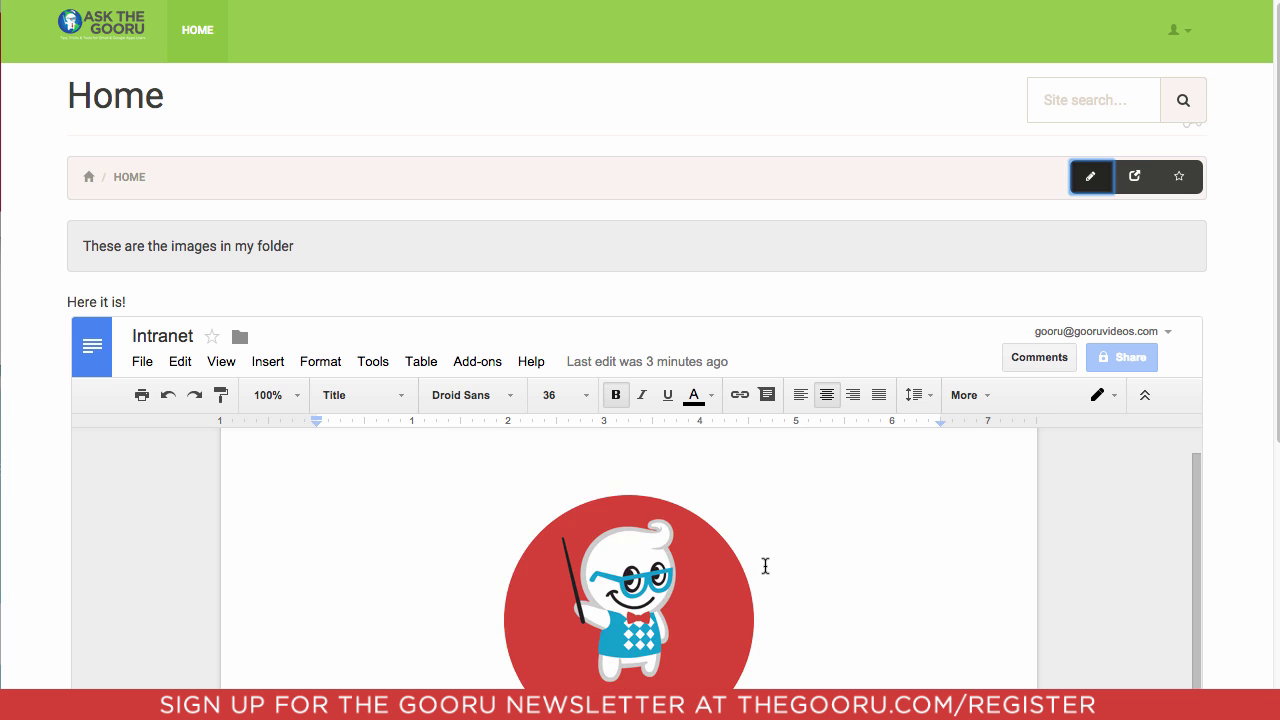
scroll(765, 566, down, 5)
scroll(765, 566, up, 1)
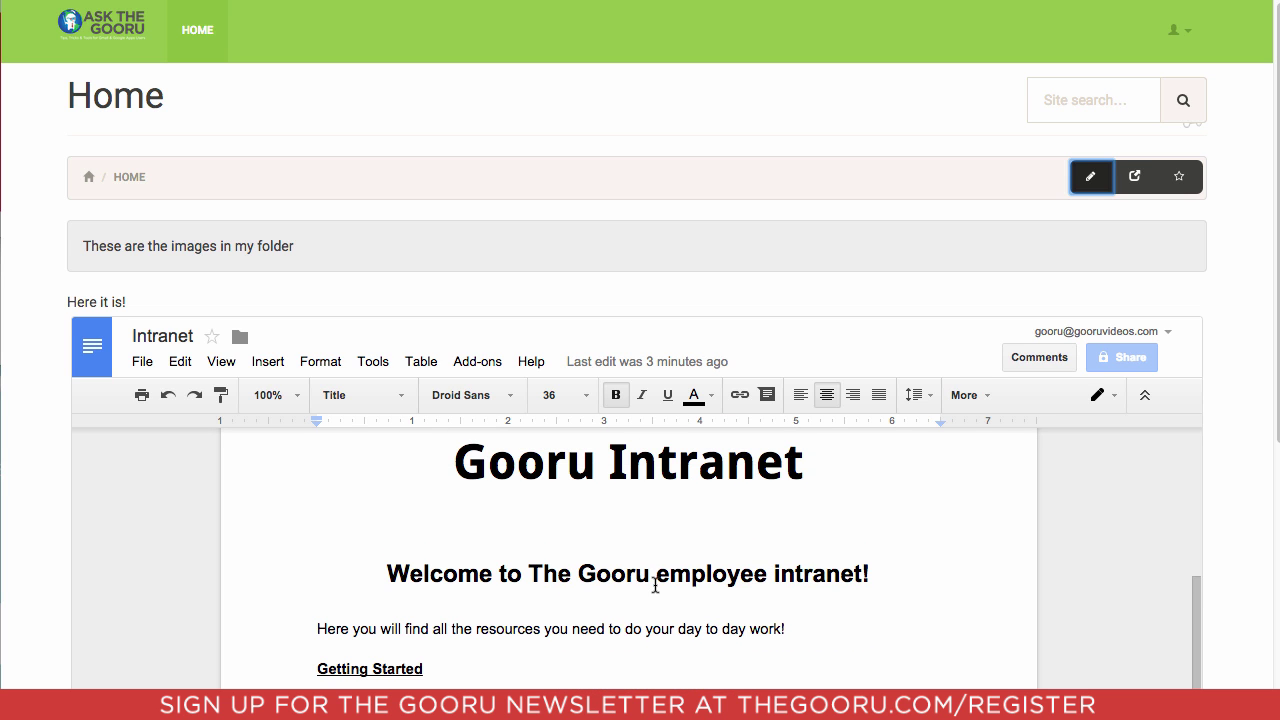
scroll(550, 612, down, 2)
scroll(339, 668, down, 1)
mouse_move(612, 684)
mouse_down()
mouse_move(330, 628)
mouse_move(274, 594)
mouse_up()
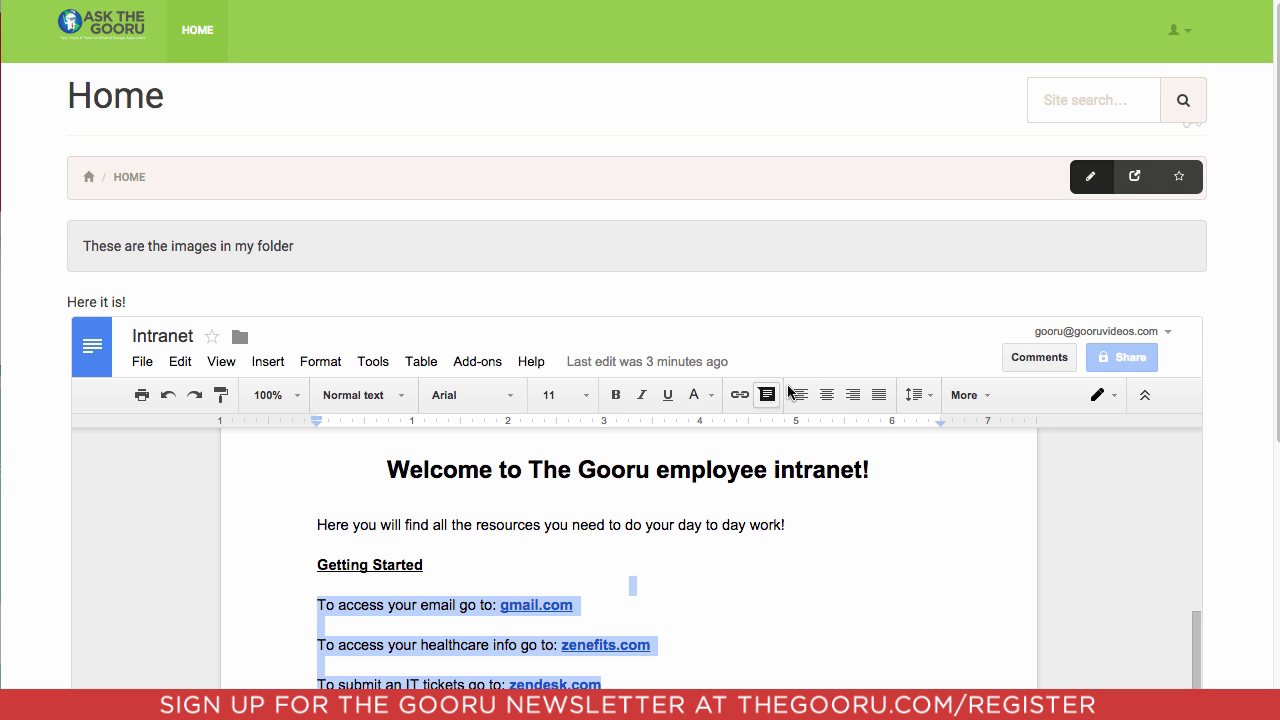
click(827, 395)
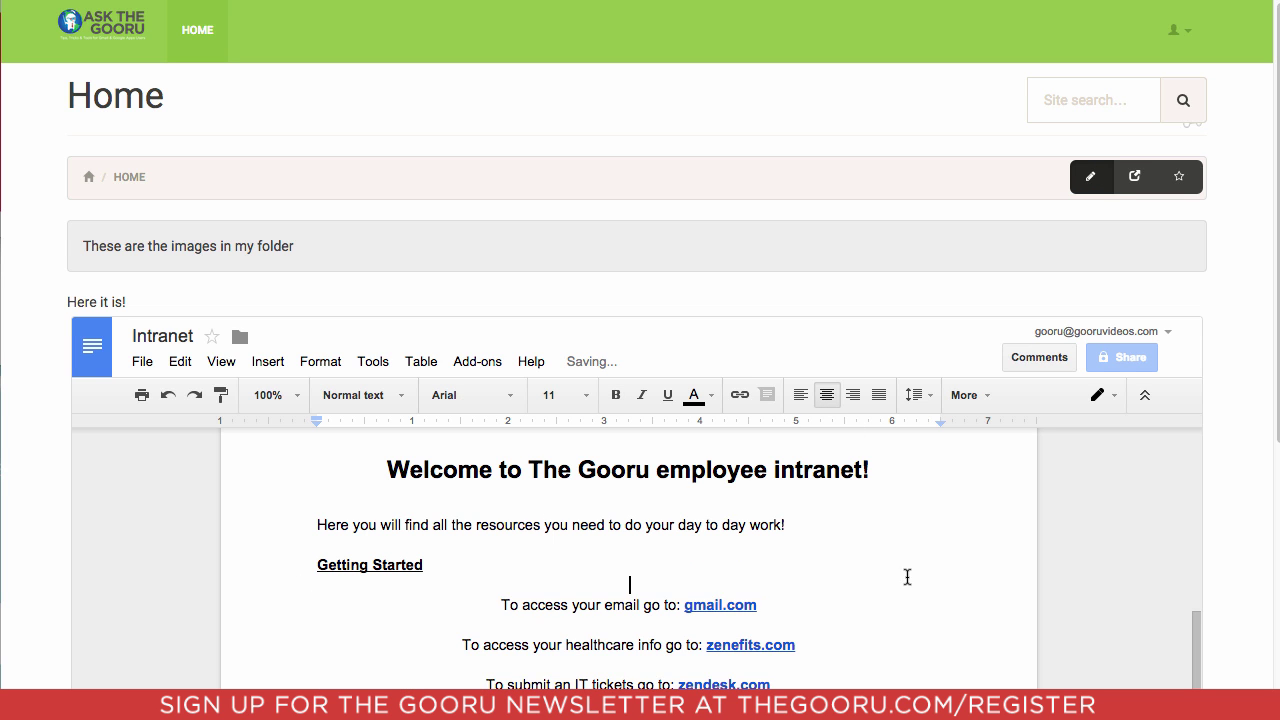
Close the embedded document editor and check the Getting Started lines on the Home page.
scroll(963, 443, up, 5)
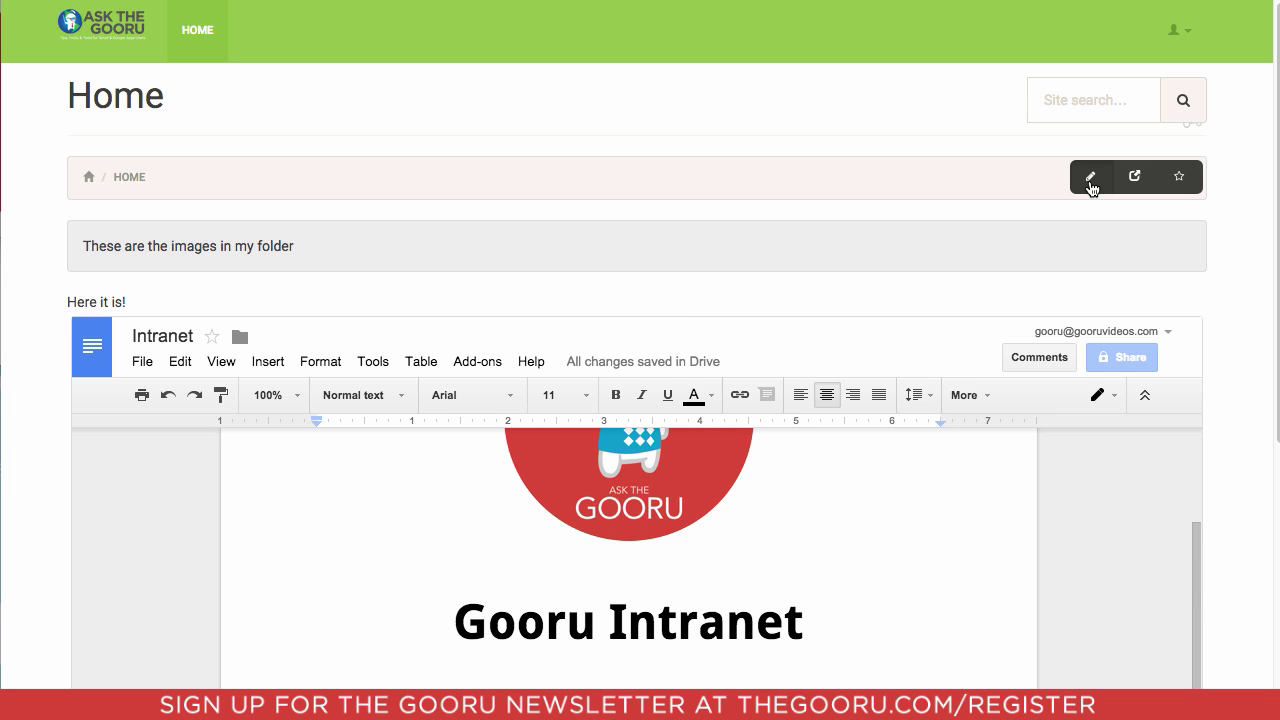
click(1091, 188)
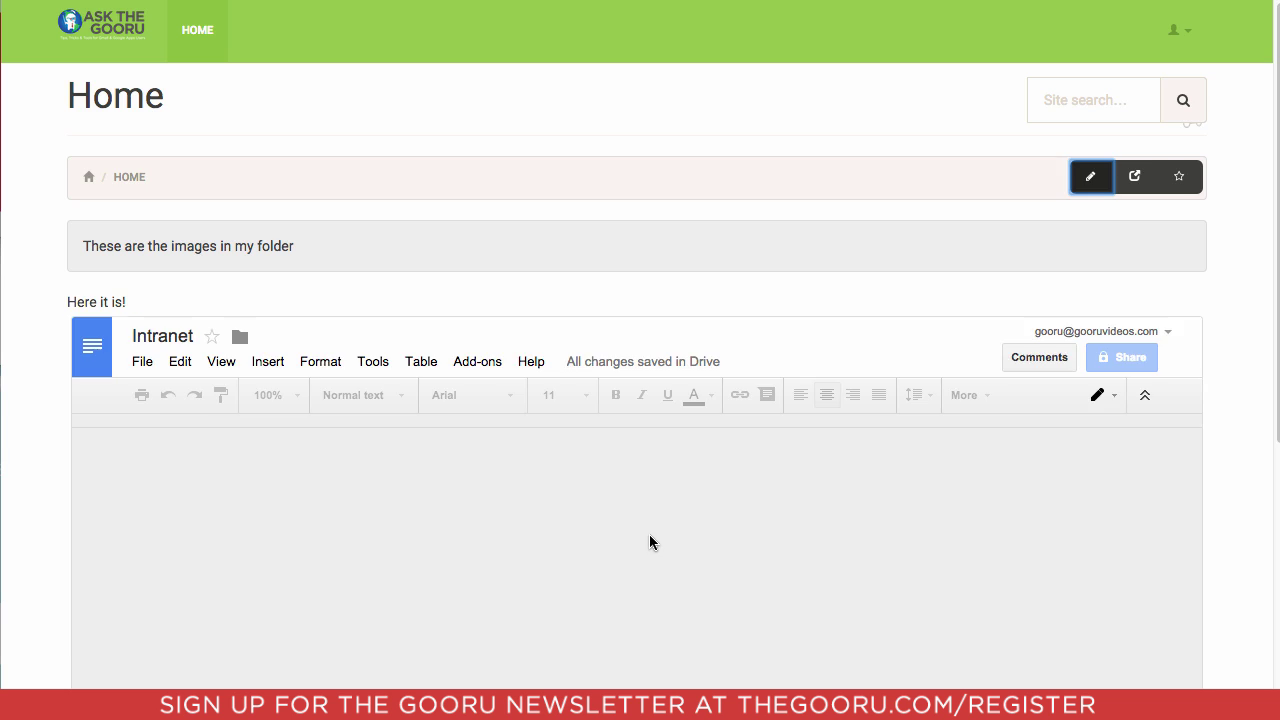
scroll(650, 542, down, 5)
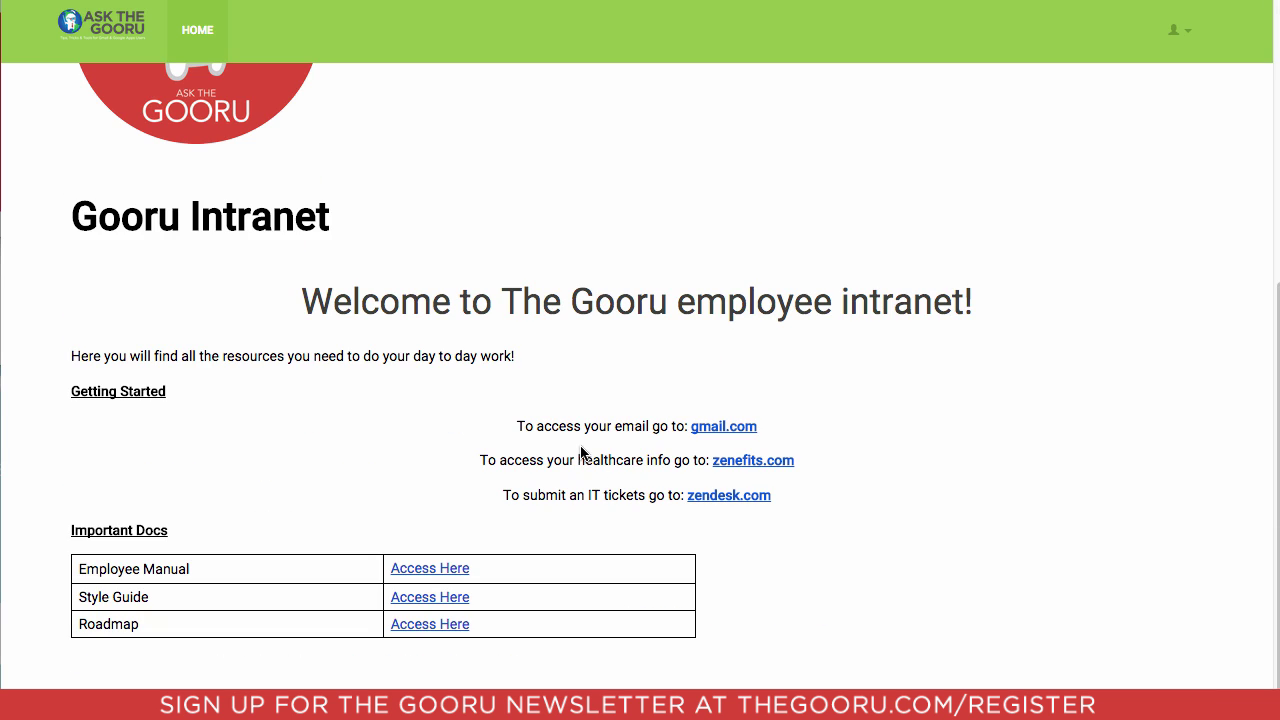
scroll(582, 450, up, 3)
scroll(579, 455, up, 2)
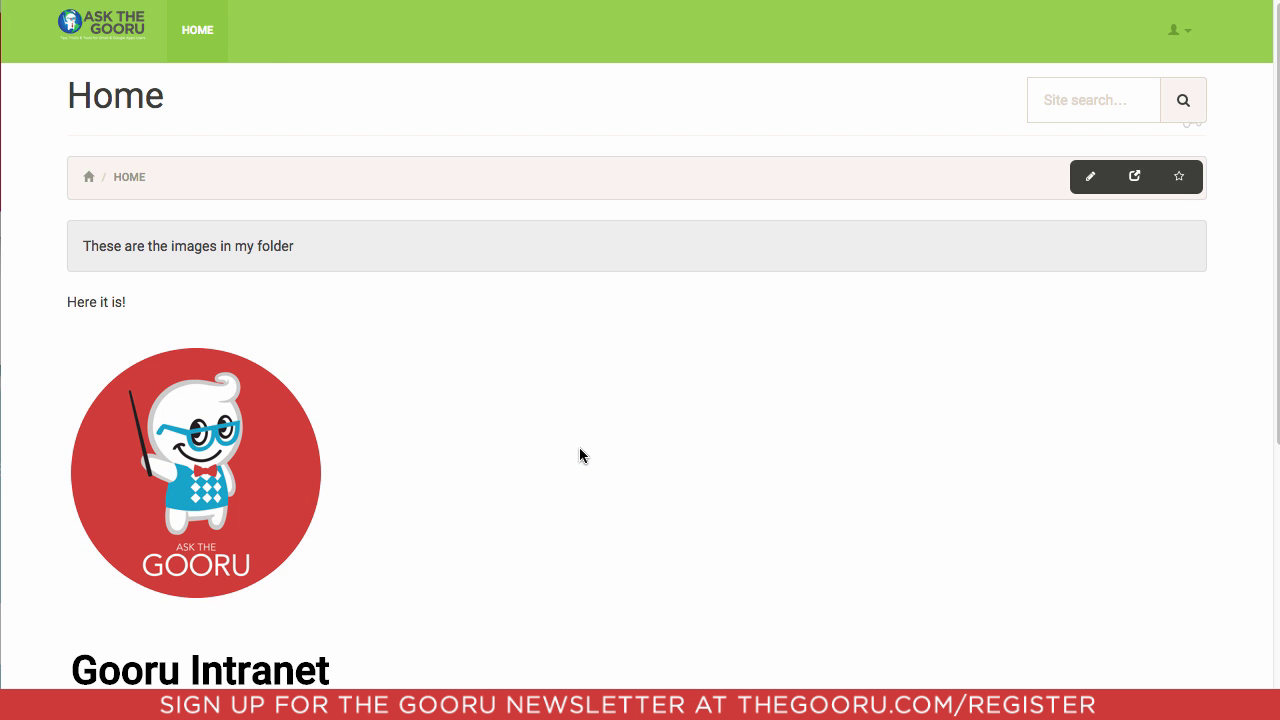
click(1133, 179)
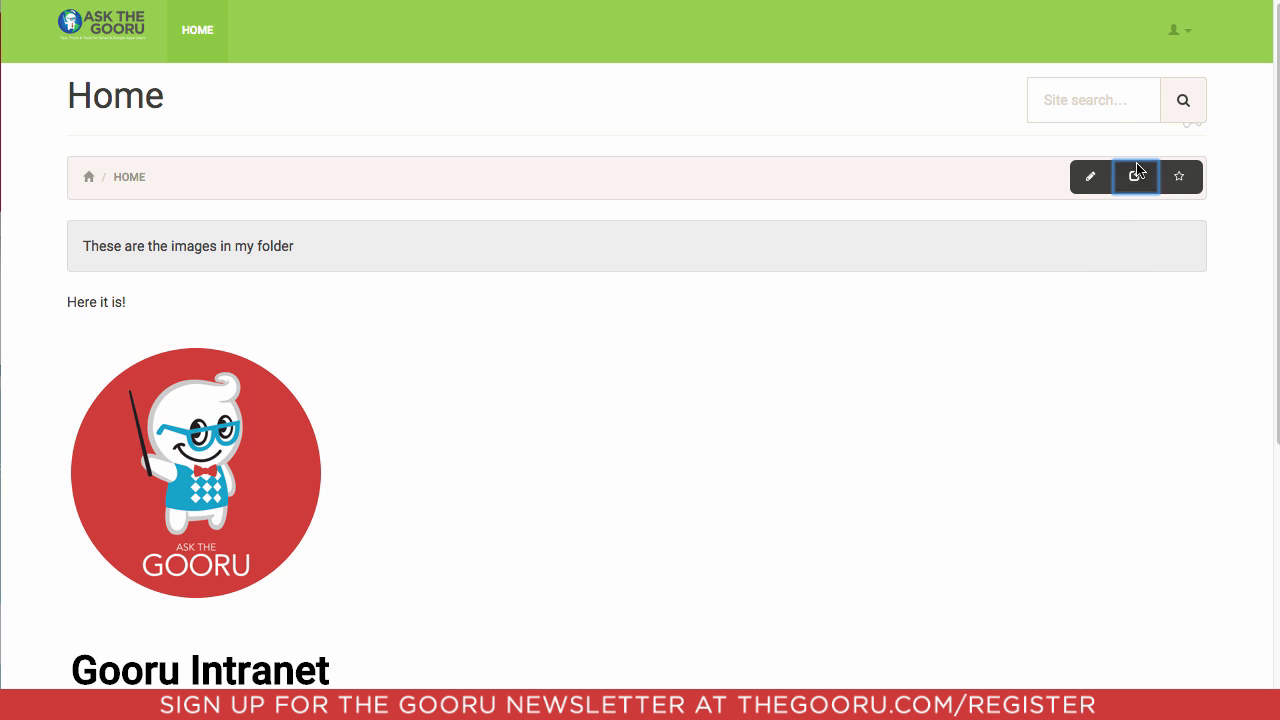
Enable the Framed option for the embedded Intranet document in the Home page's settings and save the changes.
click(1176, 42)
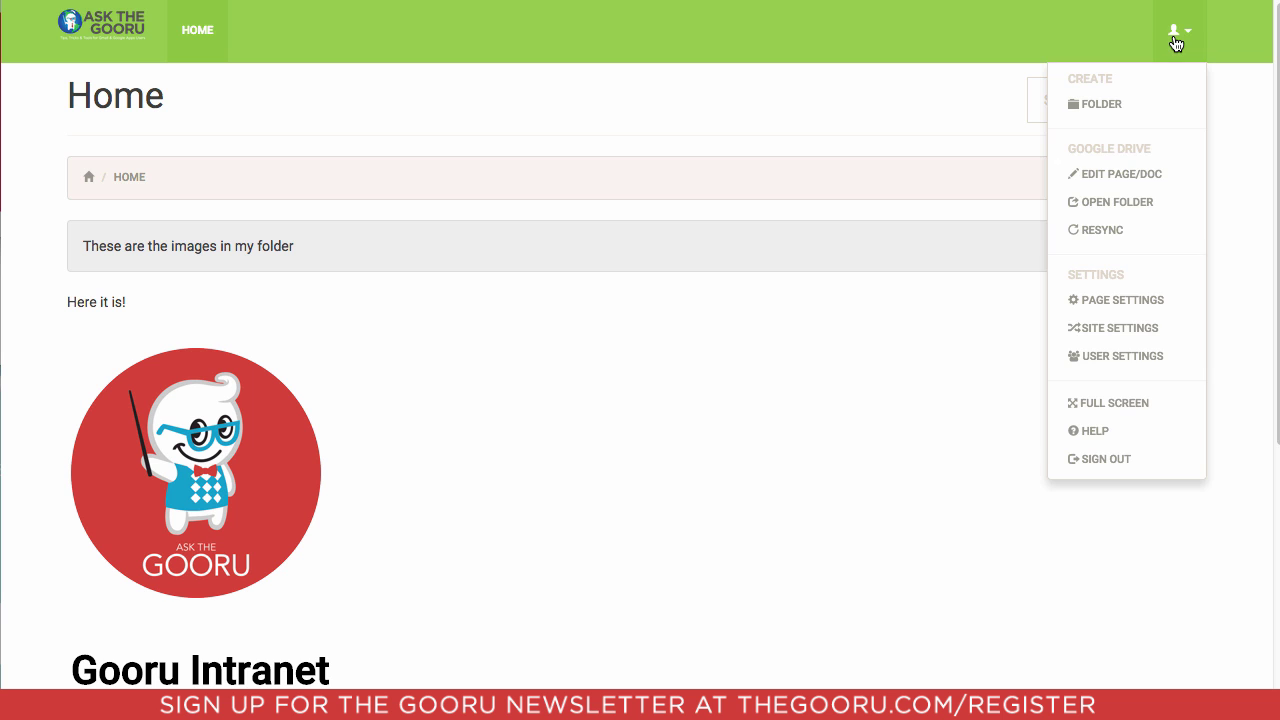
click(1145, 306)
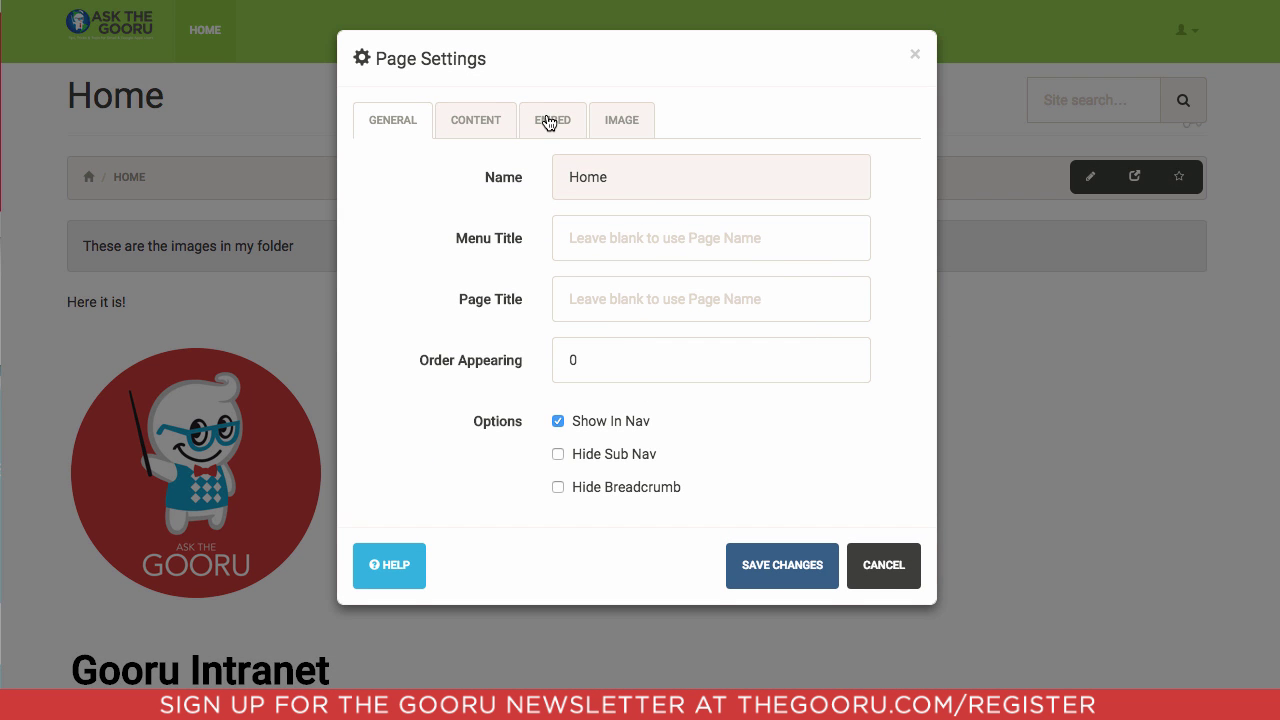
click(548, 122)
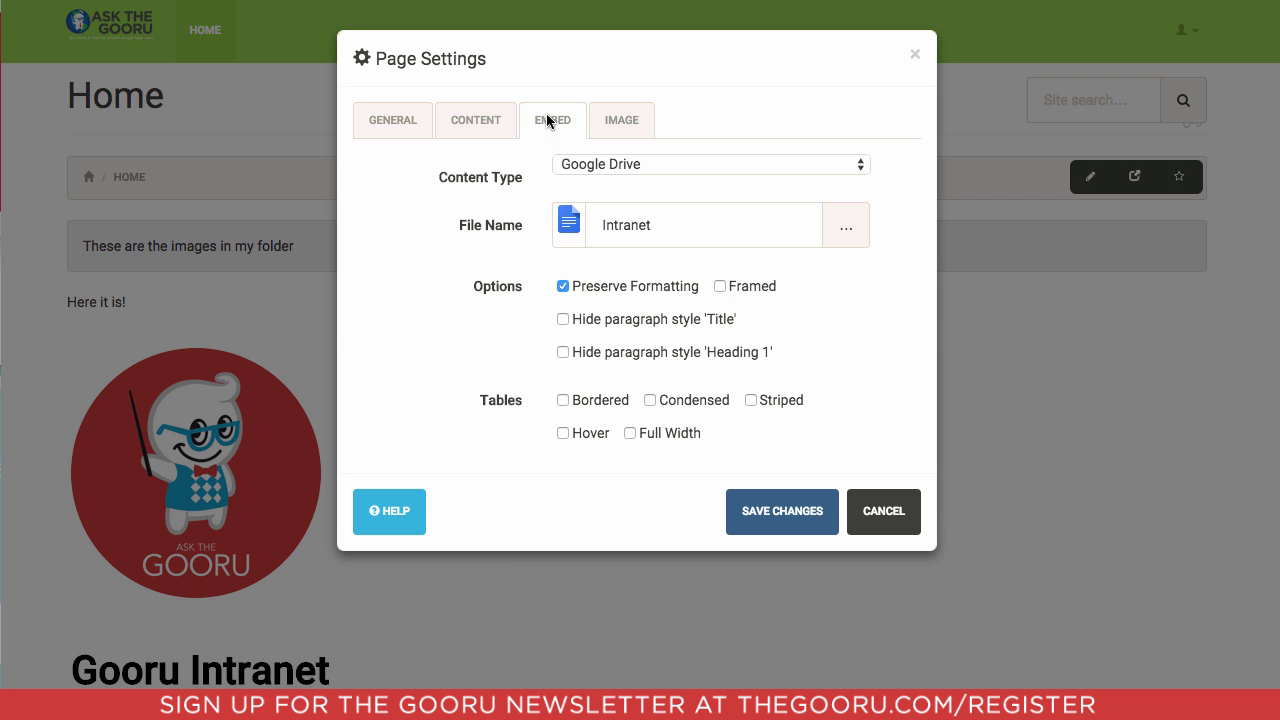
click(720, 287)
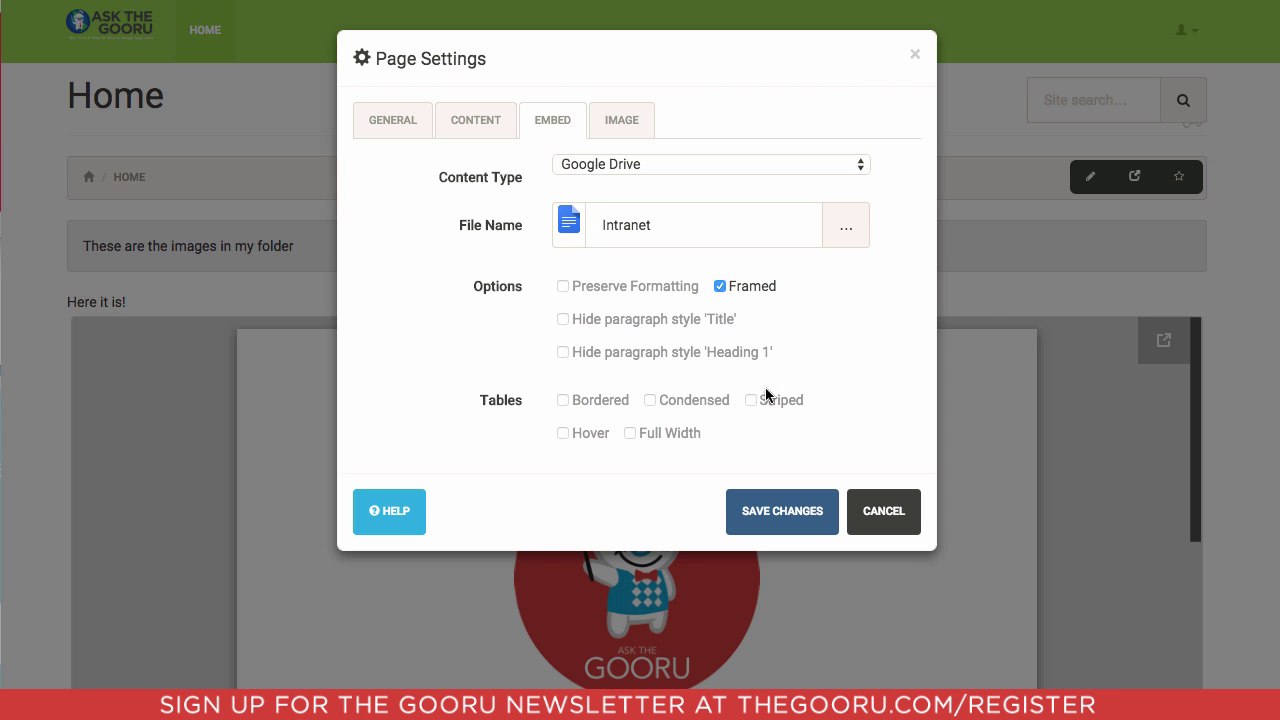
click(800, 513)
Examine the framed Intranet document on the Home page from its first page to its end and back.
scroll(792, 502, down, 4)
scroll(792, 502, up, 1)
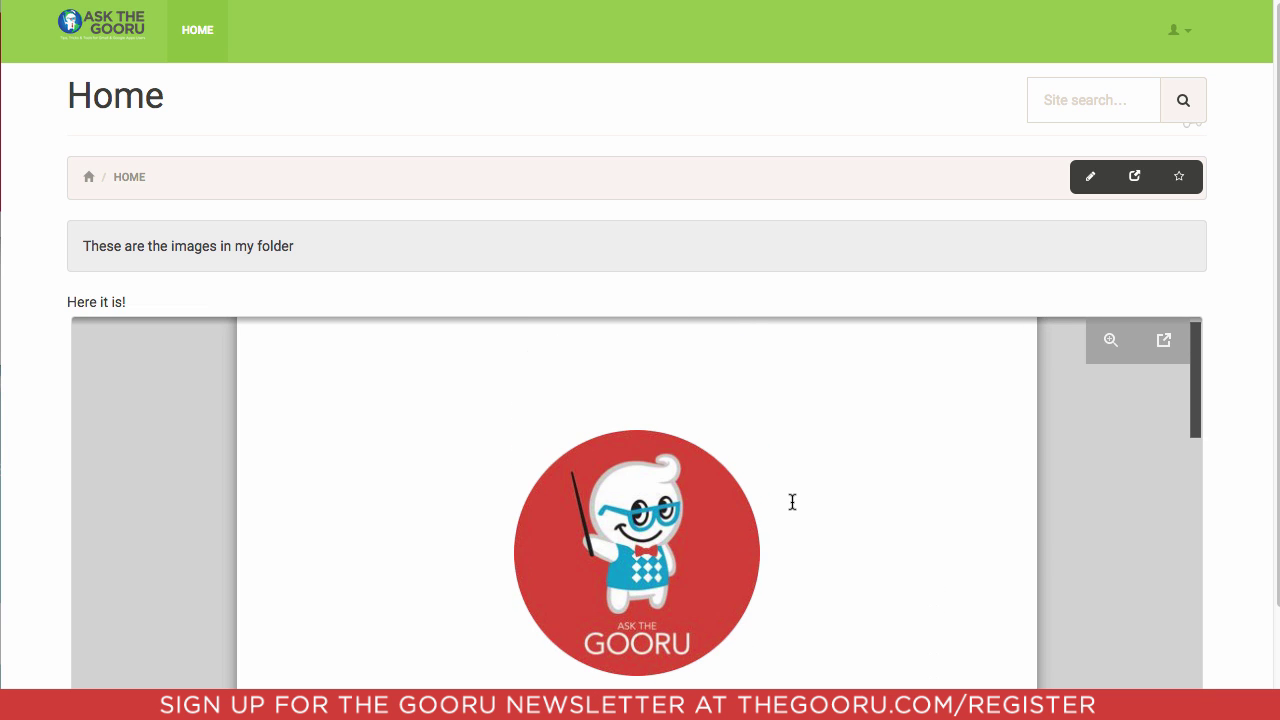
scroll(792, 502, down, 2)
scroll(792, 502, down, 5)
scroll(792, 502, down, 5)
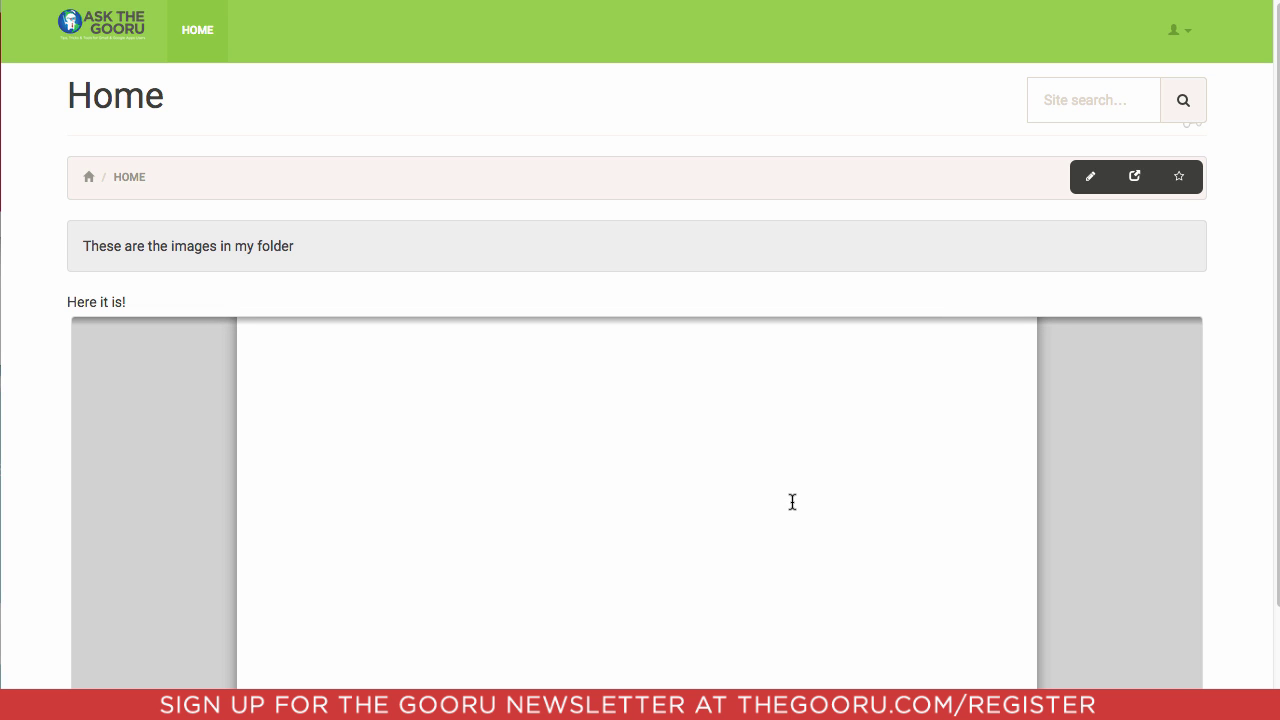
scroll(792, 502, up, 10)
scroll(792, 502, up, 5)
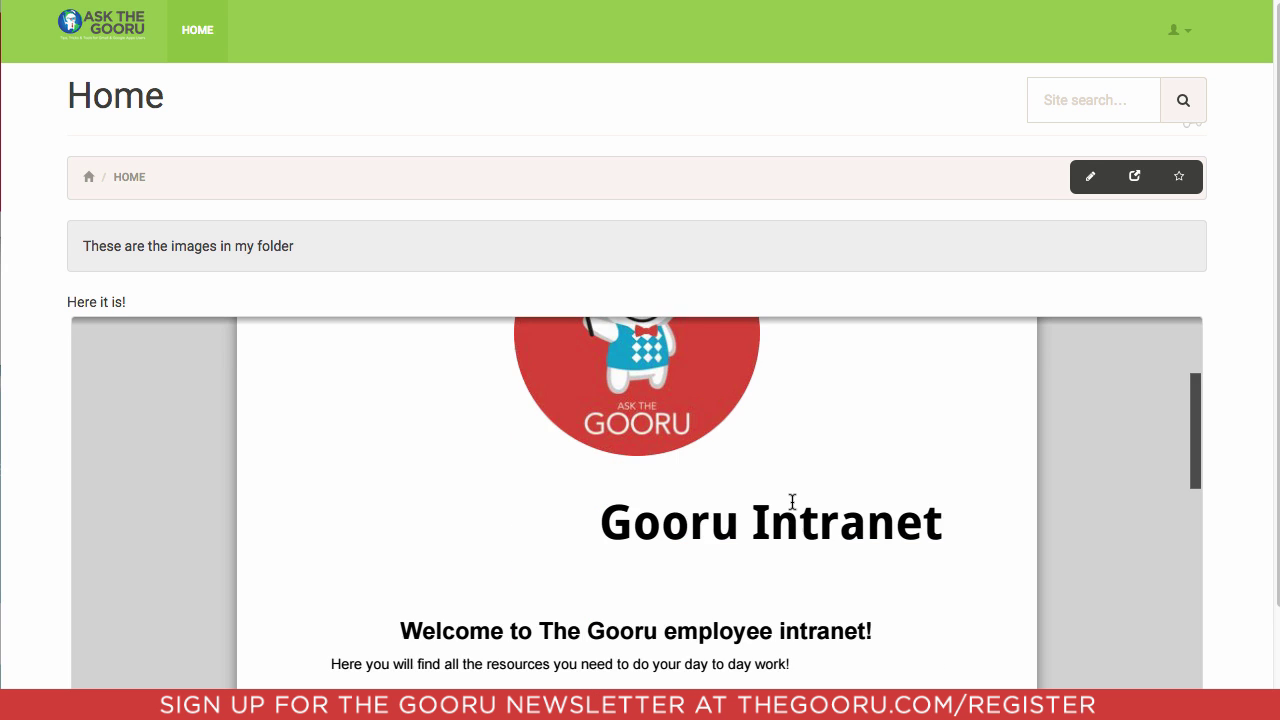
scroll(792, 502, down, 10)
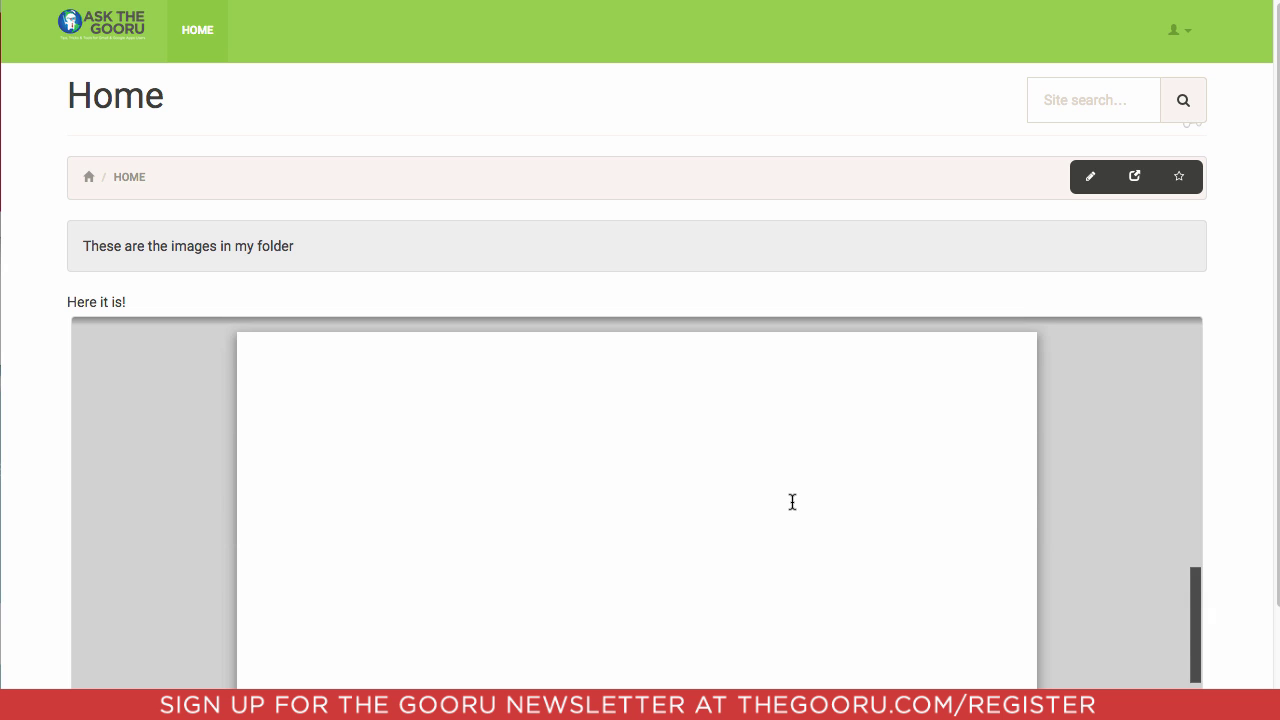
scroll(792, 502, up, 10)
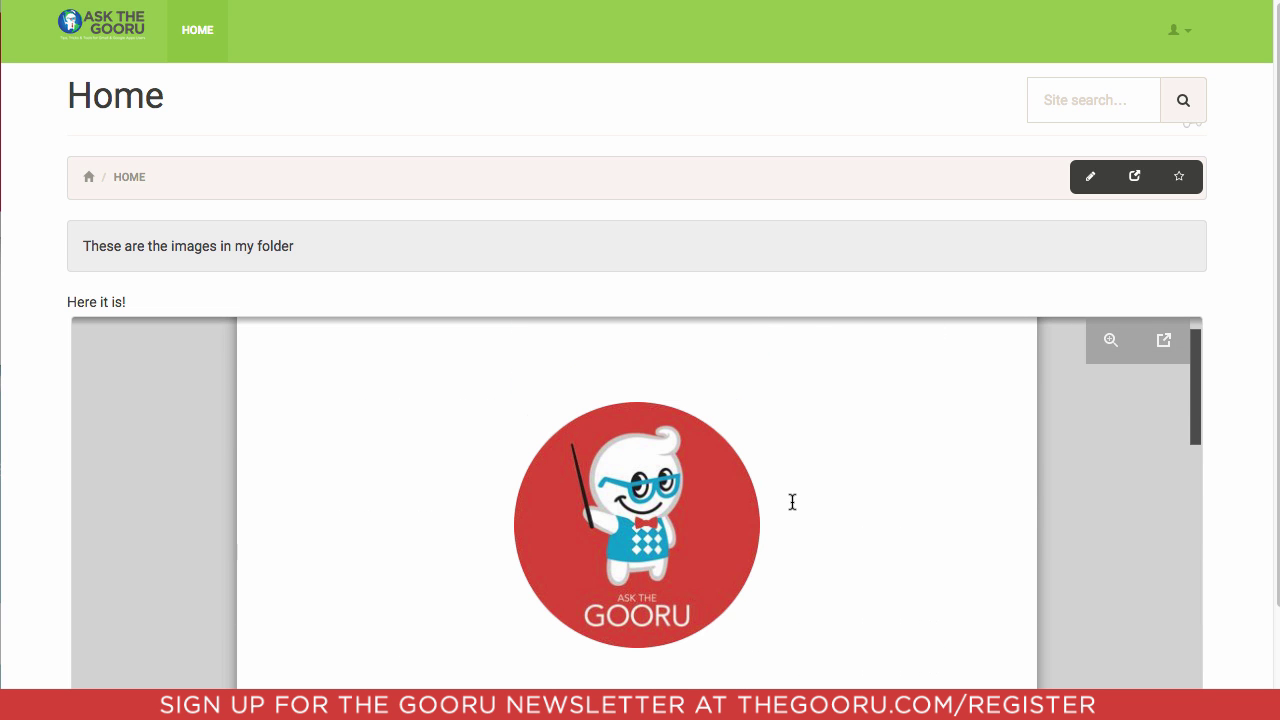
scroll(792, 502, up, 2)
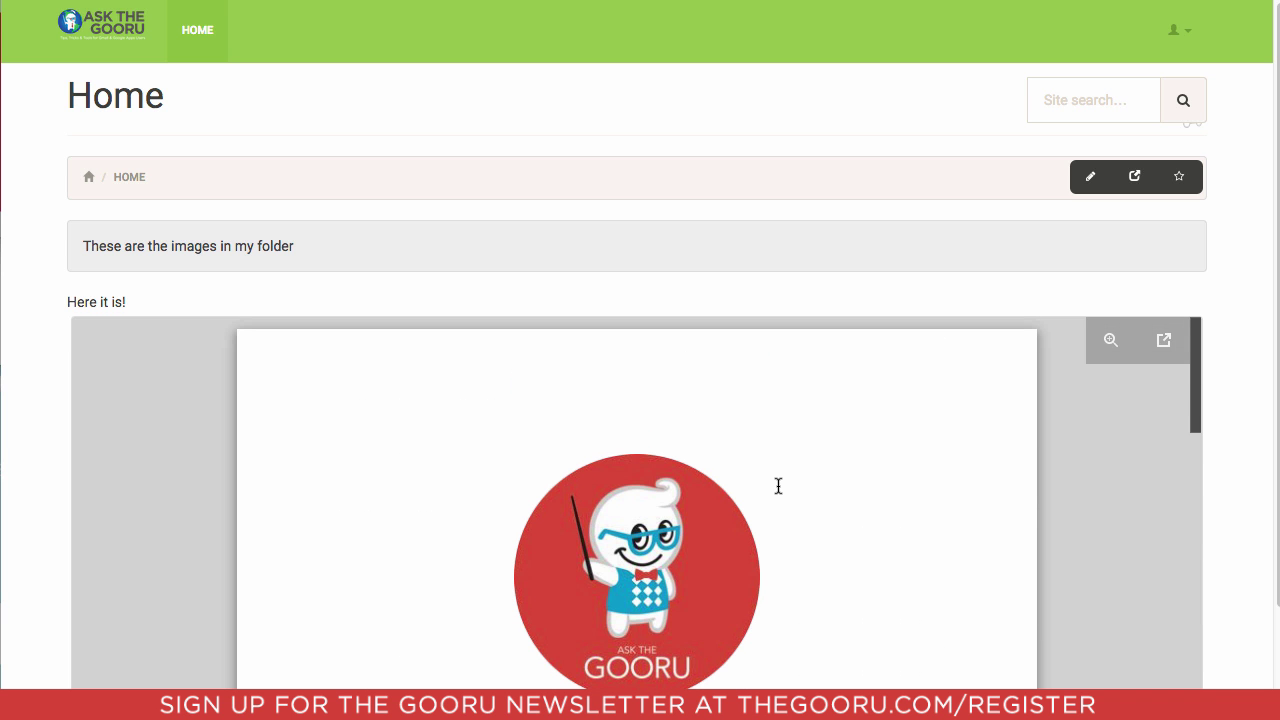